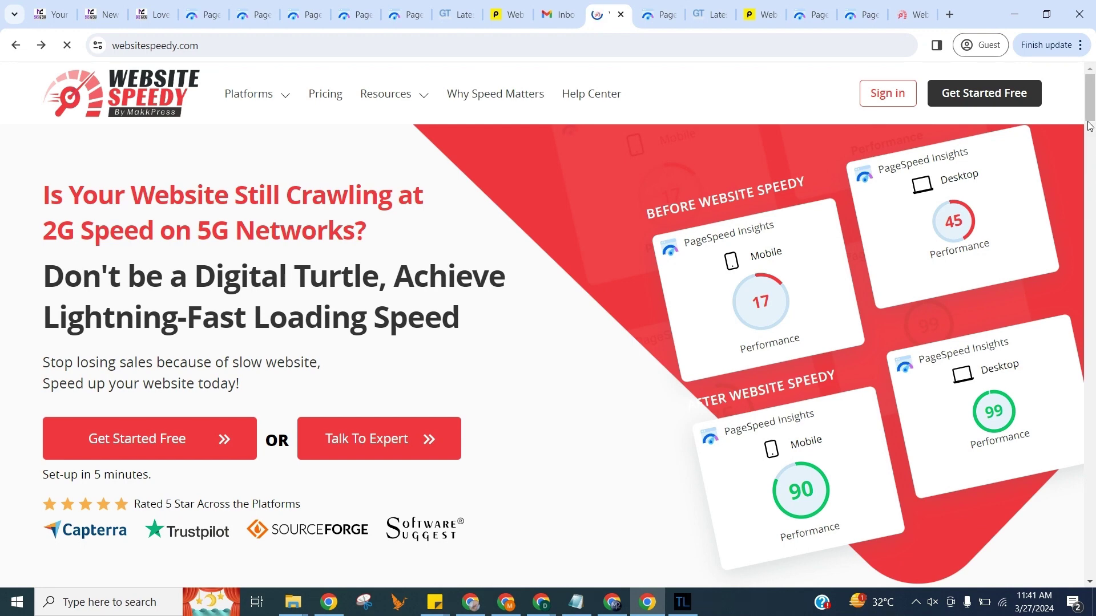
# - Scroll through the websitespeedy.com home page to view its before-and-after PageSpeed scores
pyautogui.moveTo(1093, 112); pyautogui.dragTo(1090, 285)
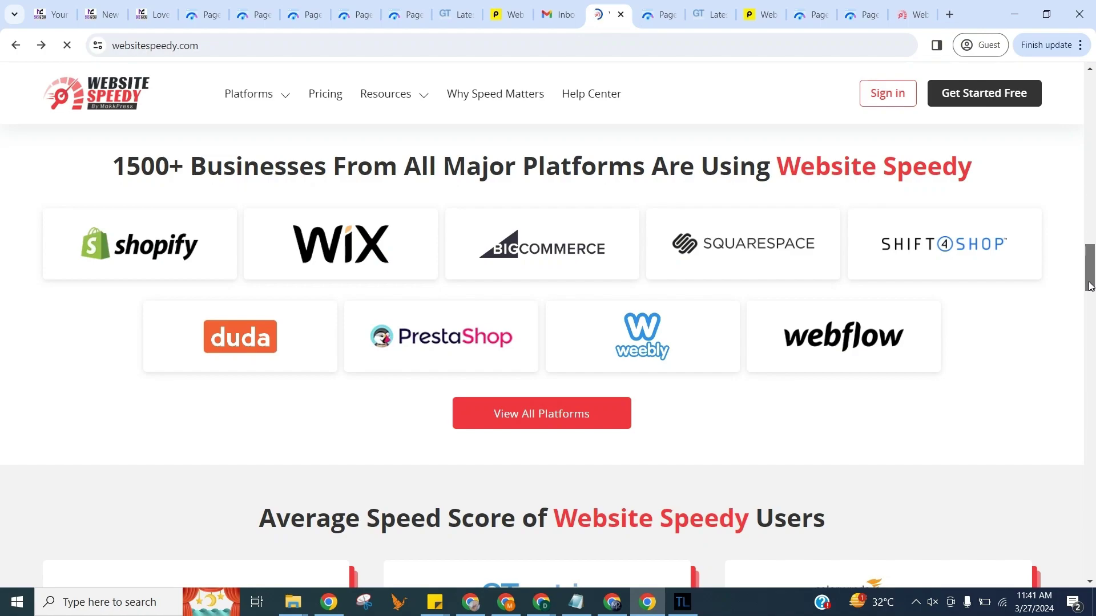
pyautogui.moveTo(1090, 285); pyautogui.dragTo(1093, 106)
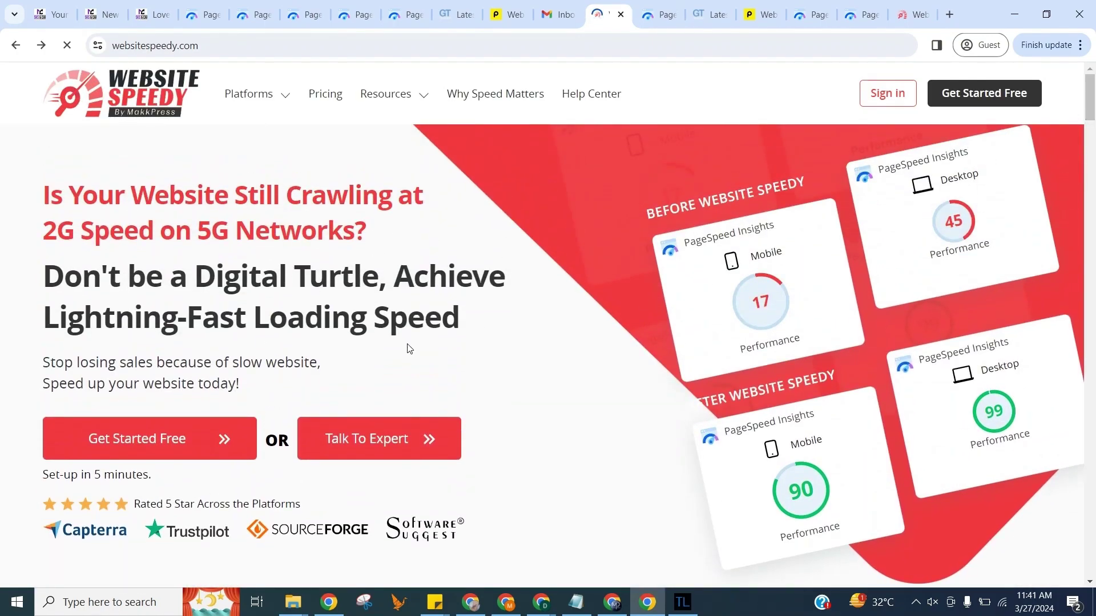
# - Register maskandcapes.com as a Shopify store and choose the free Basic plan
pyautogui.click(221, 424)
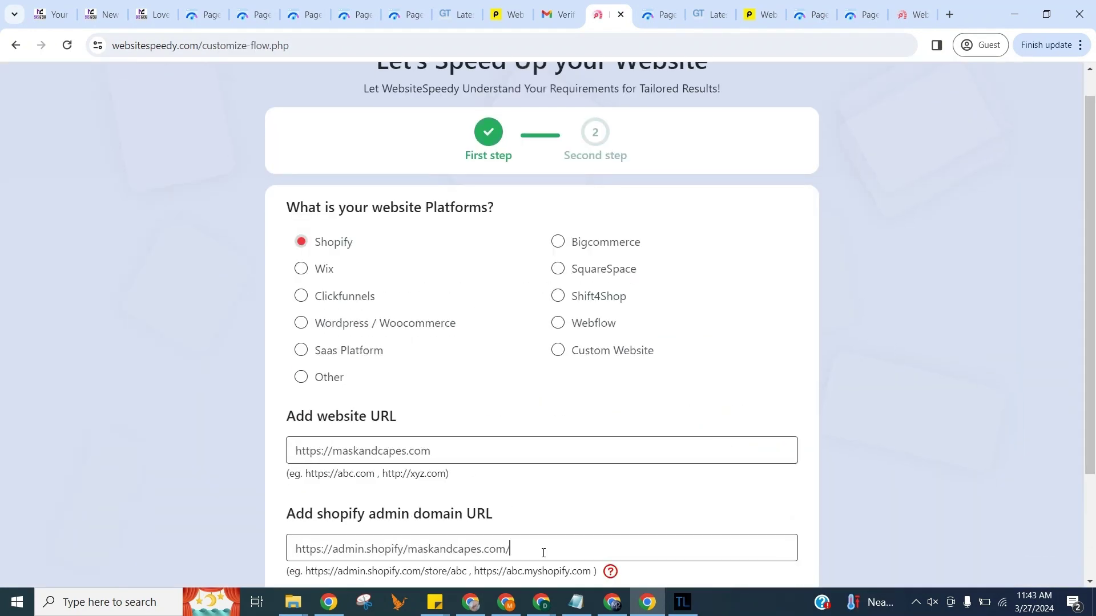
pyautogui.scroll(-3, 543, 552)
pyautogui.click(765, 553)
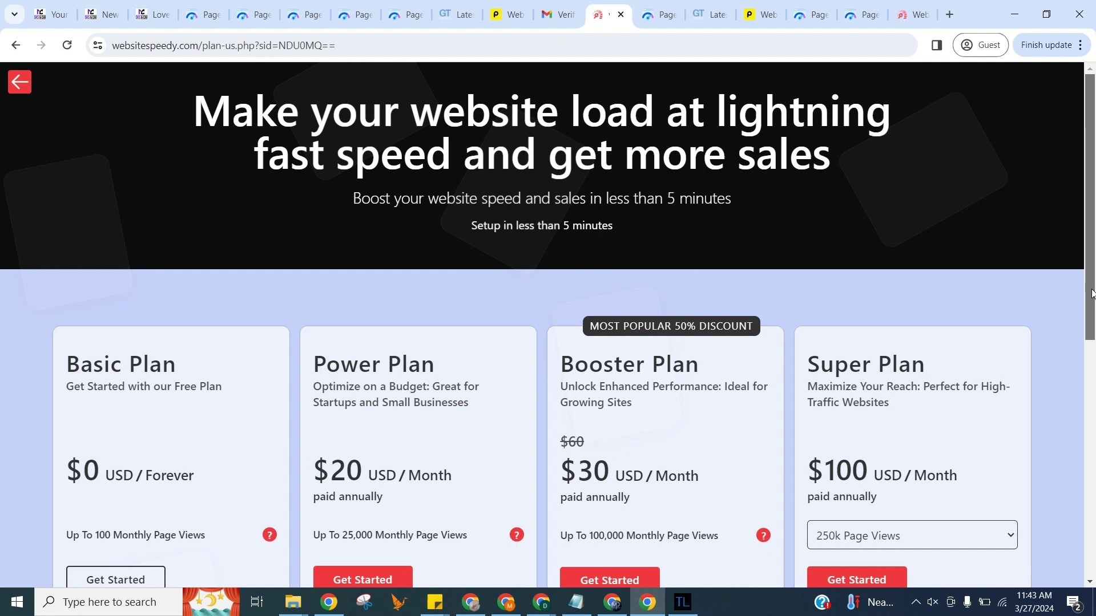
pyautogui.scroll(-2, 1093, 331)
pyautogui.scroll(-3, 1092, 331)
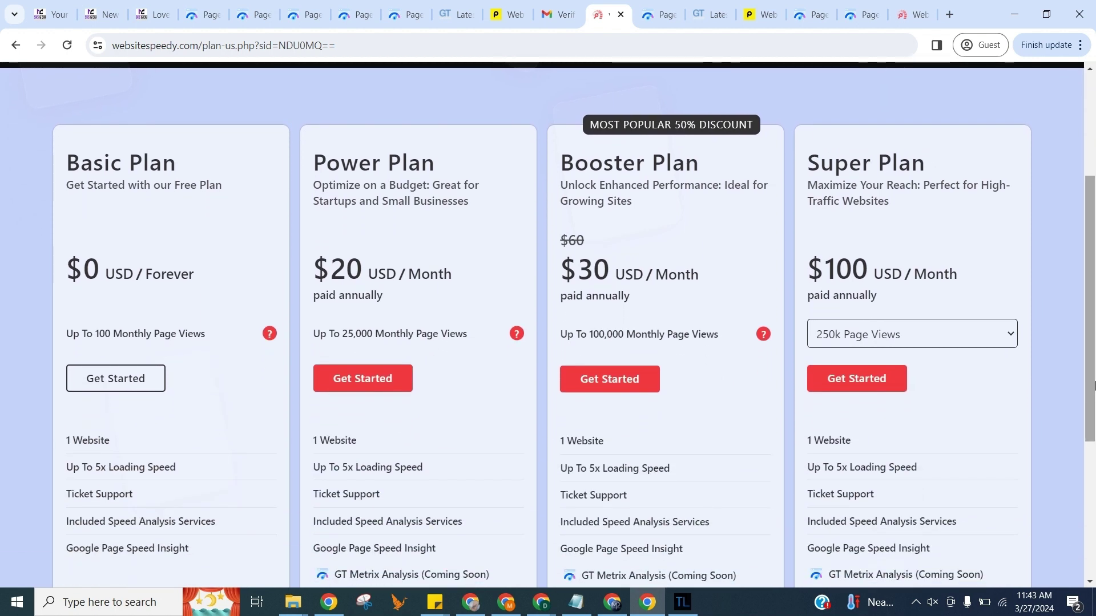
pyautogui.click(139, 382)
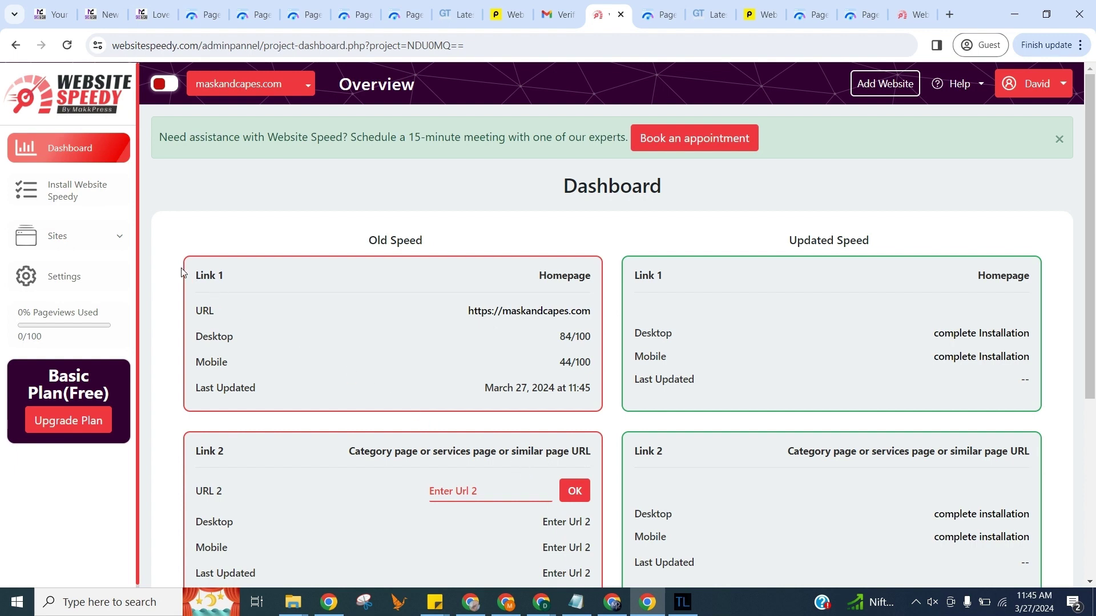
# - Expand Sites in the dashboard sidebar to show All Sites and Add Website
pyautogui.click(105, 237)
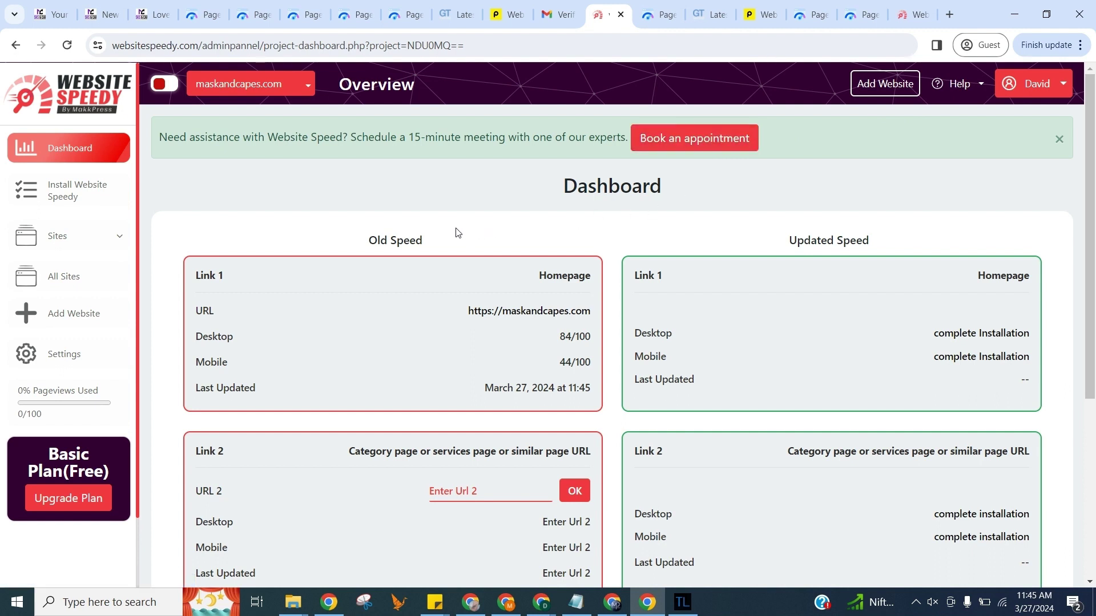
# - Add the new-arrival collection and teddy-bear product URLs, then generate the speed script
pyautogui.click(76, 197)
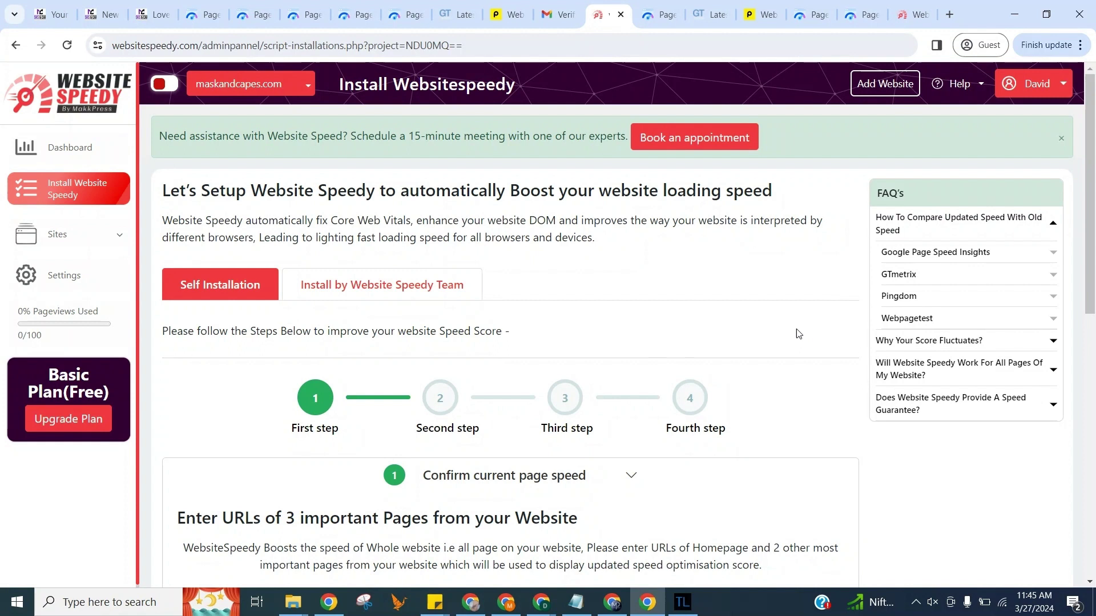
pyautogui.moveTo(1092, 198); pyautogui.dragTo(1087, 375)
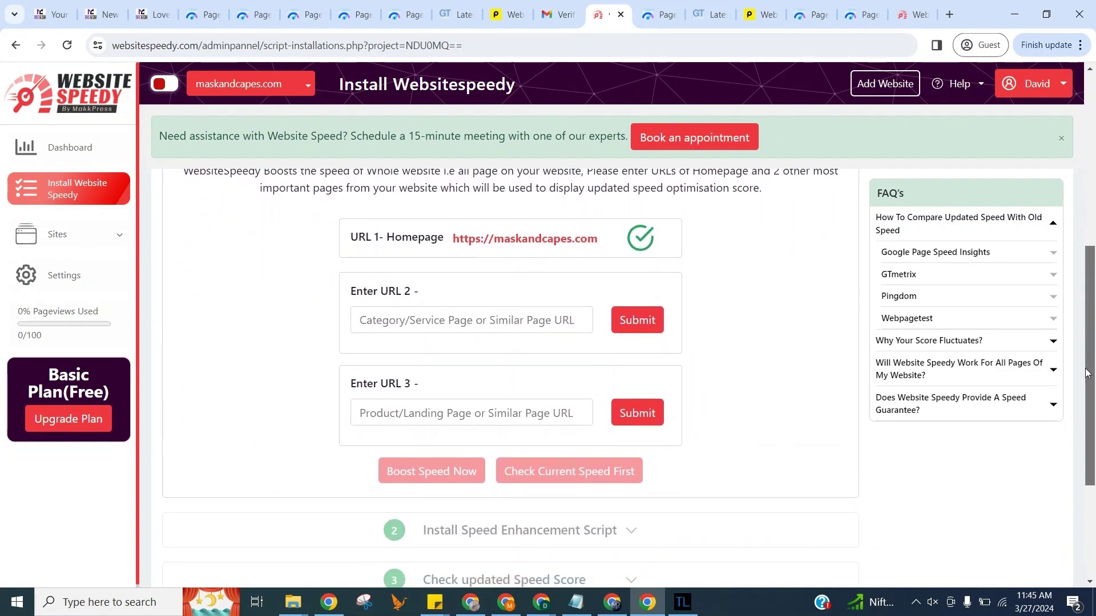
pyautogui.click(579, 321)
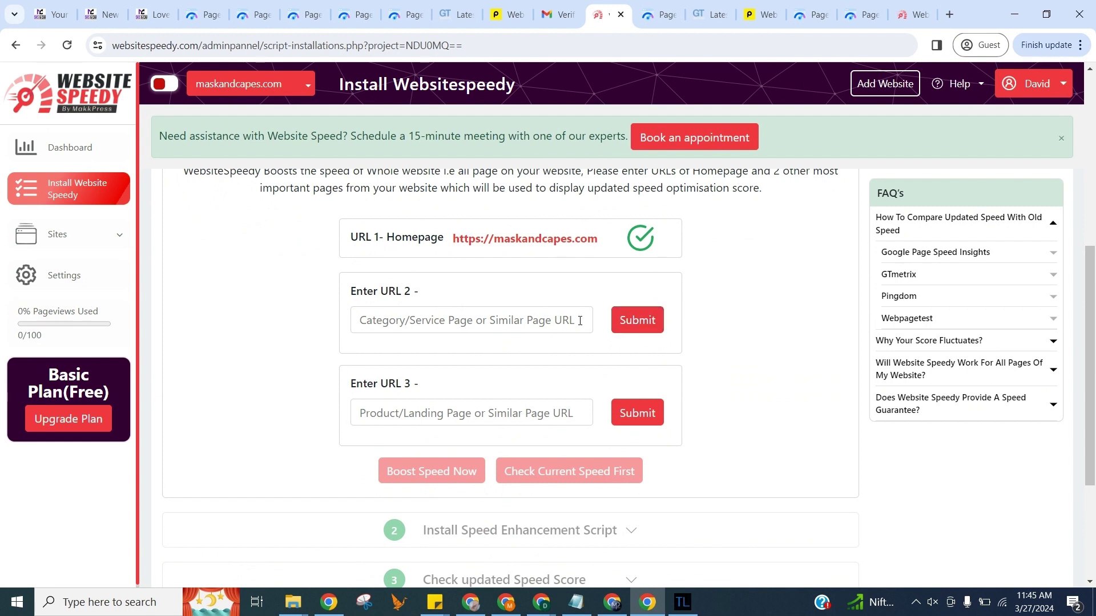
pyautogui.write('https://maskandcapes.com/collections/new-arrival')
pyautogui.click(637, 320)
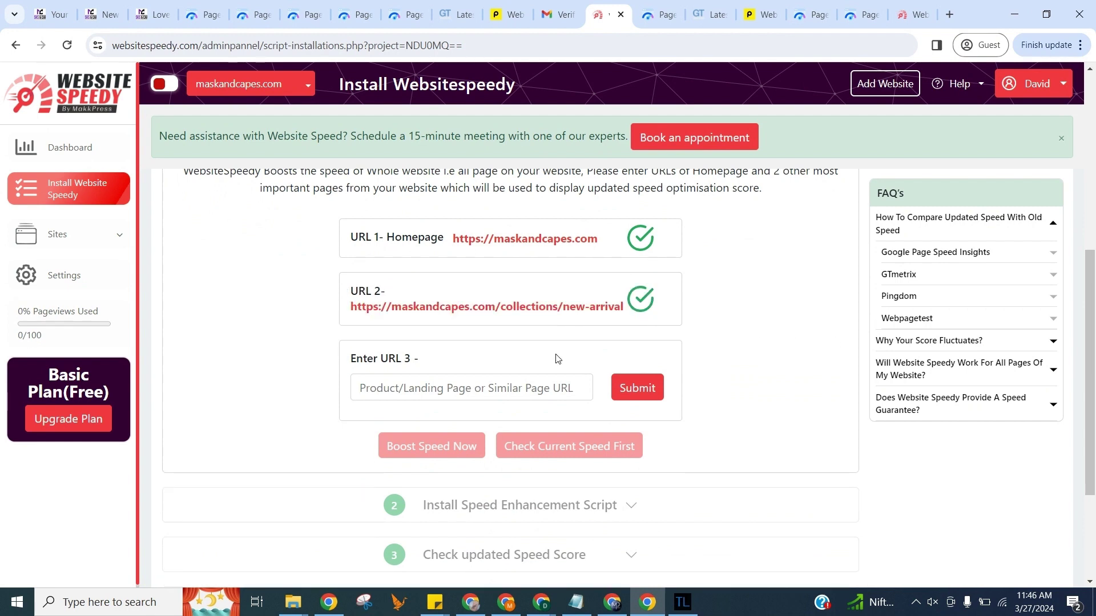
pyautogui.click(549, 385)
pyautogui.write('https://maskandcapes.com/products/lovely-animal-kuma-plushies-teddy-bear')
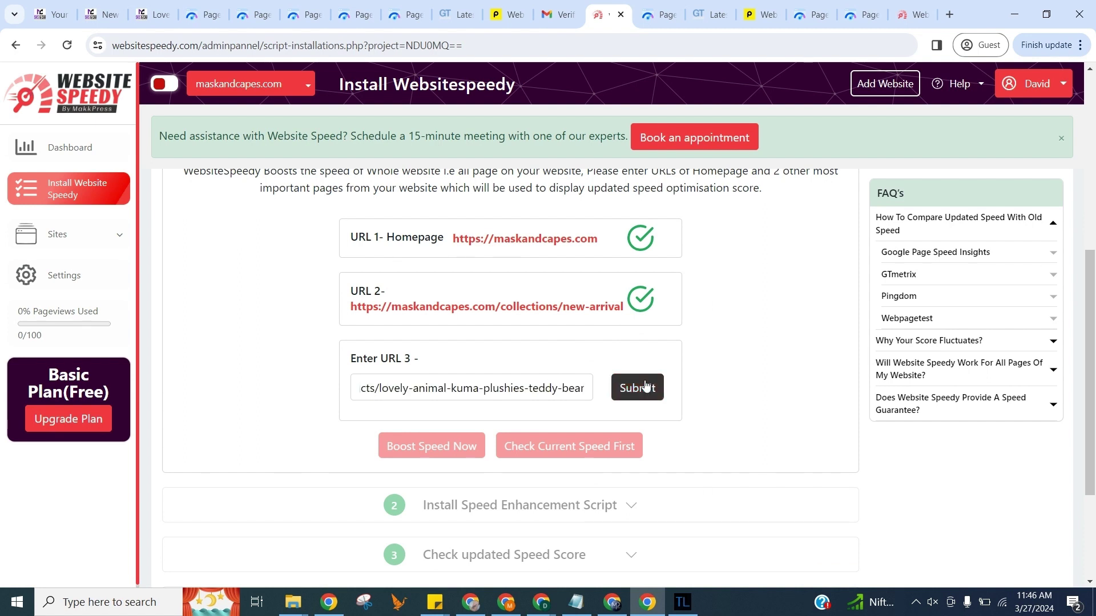
pyautogui.click(638, 387)
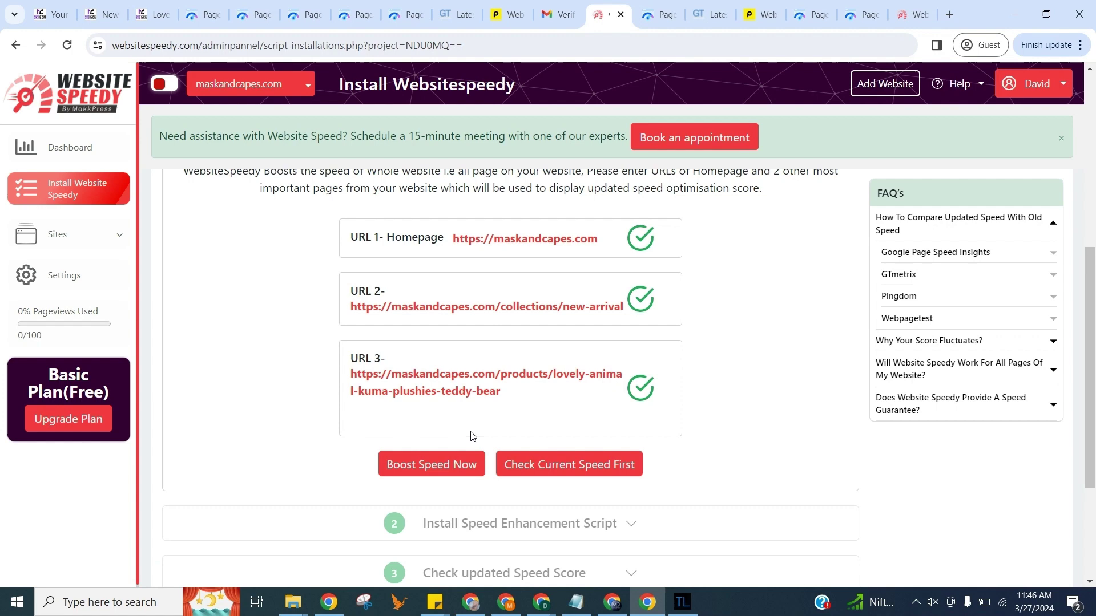
pyautogui.click(453, 461)
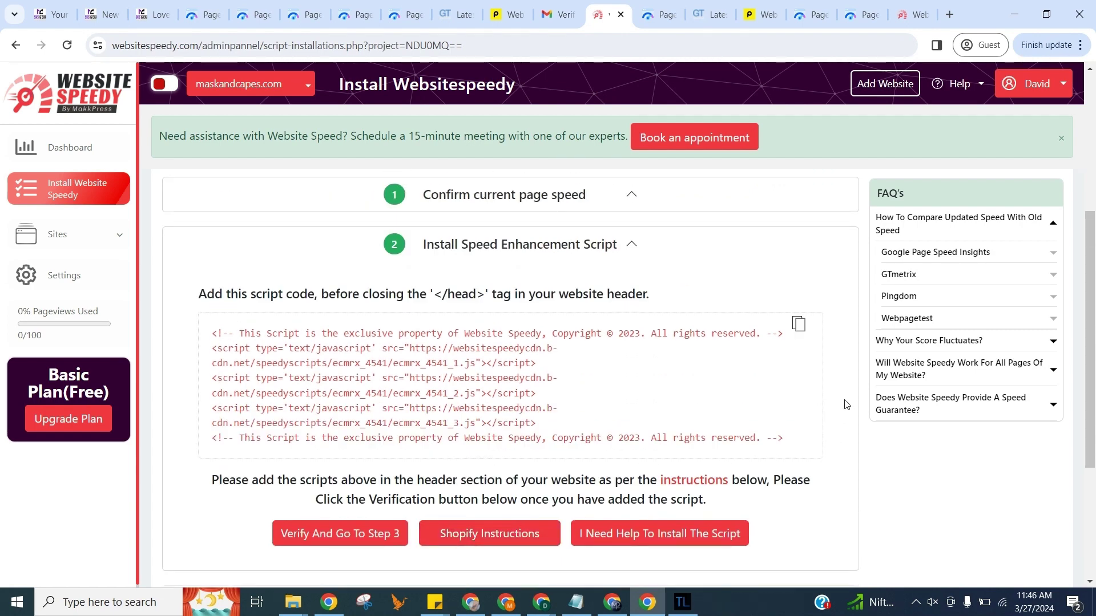
pyautogui.click(407, 20)
pyautogui.click(448, 17)
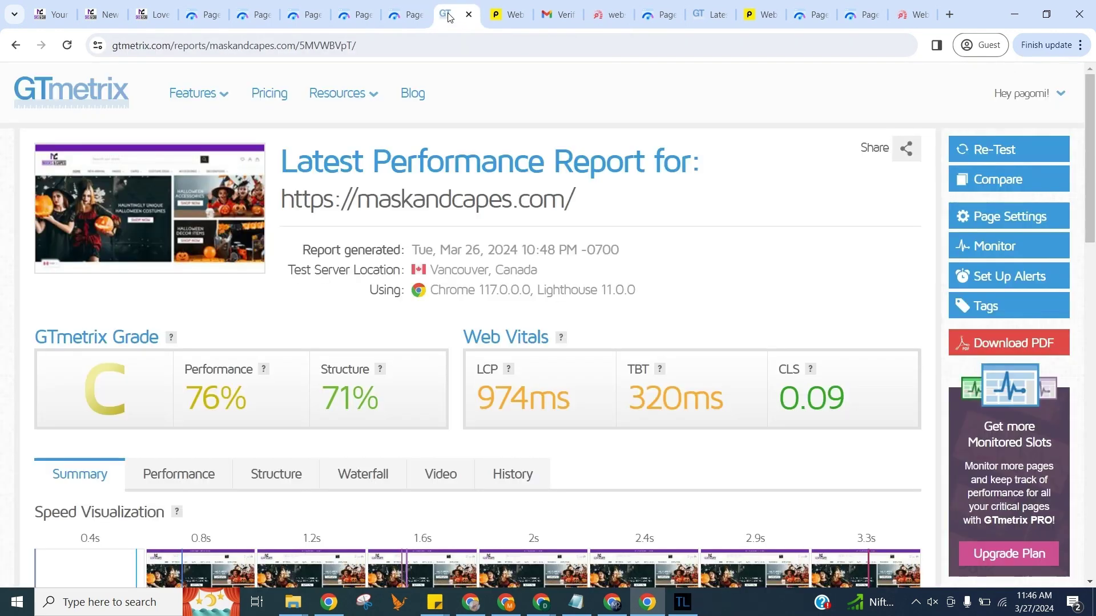
pyautogui.click(498, 18)
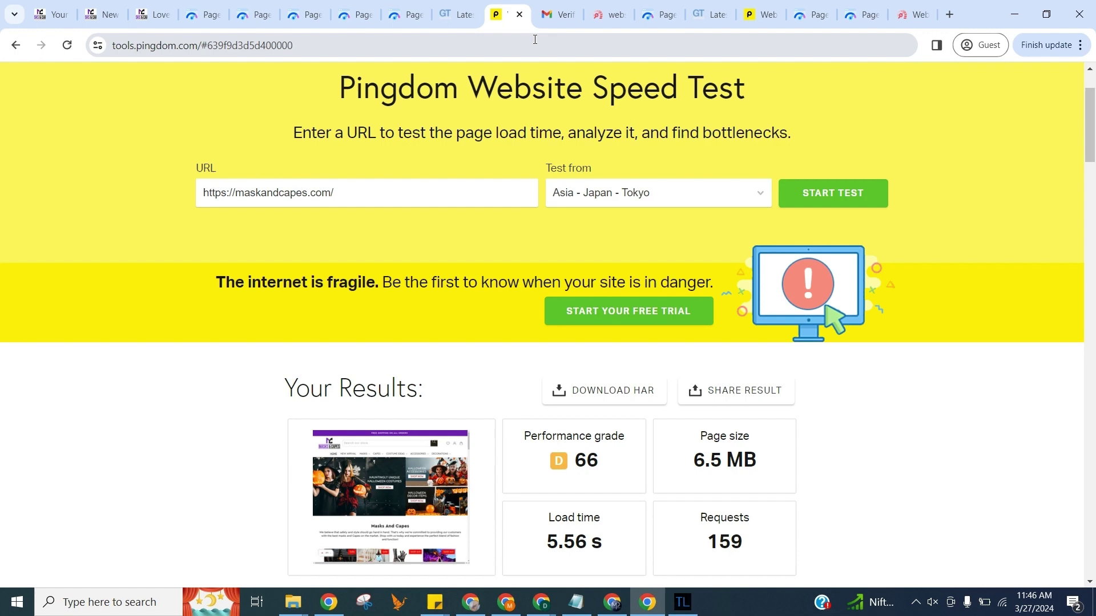
pyautogui.click(603, 18)
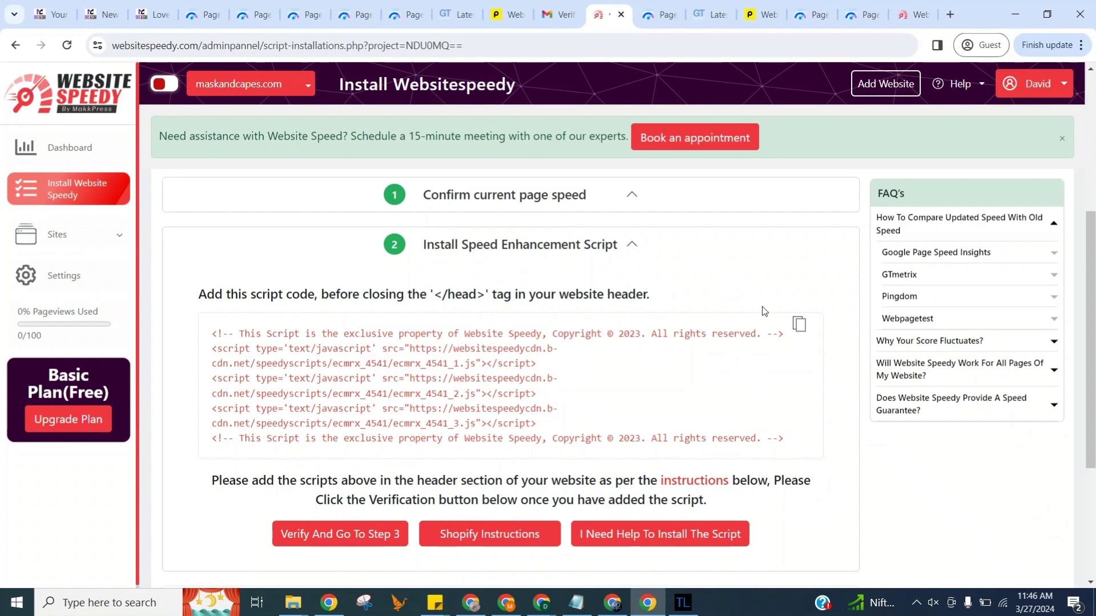
# - Copy the speed script and open the HALLOWEEN theme's theme.liquid in the code editor
pyautogui.click(799, 323)
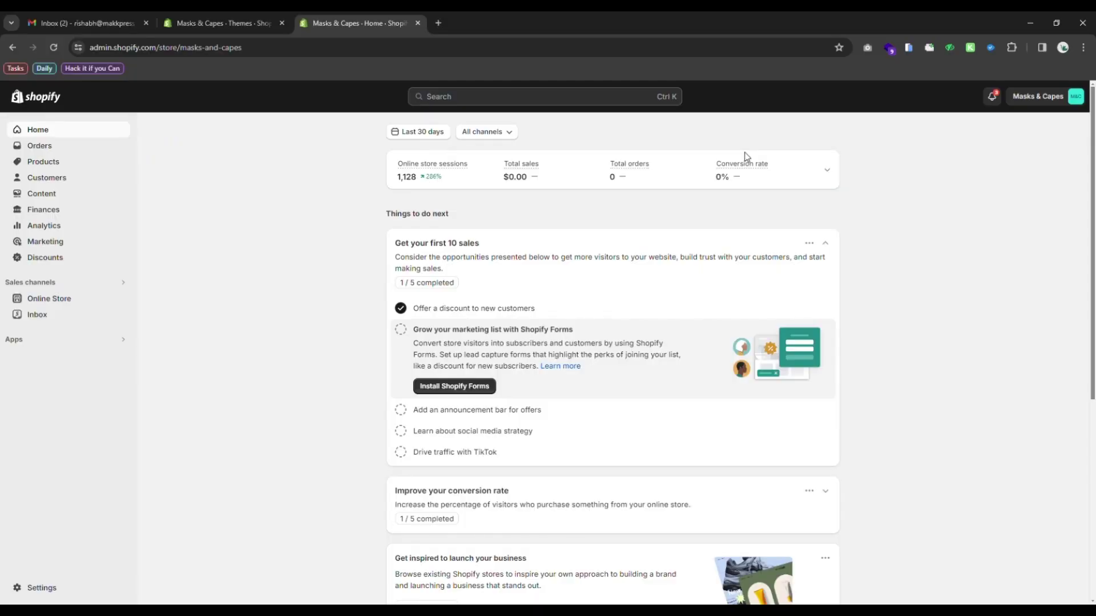
pyautogui.click(68, 298)
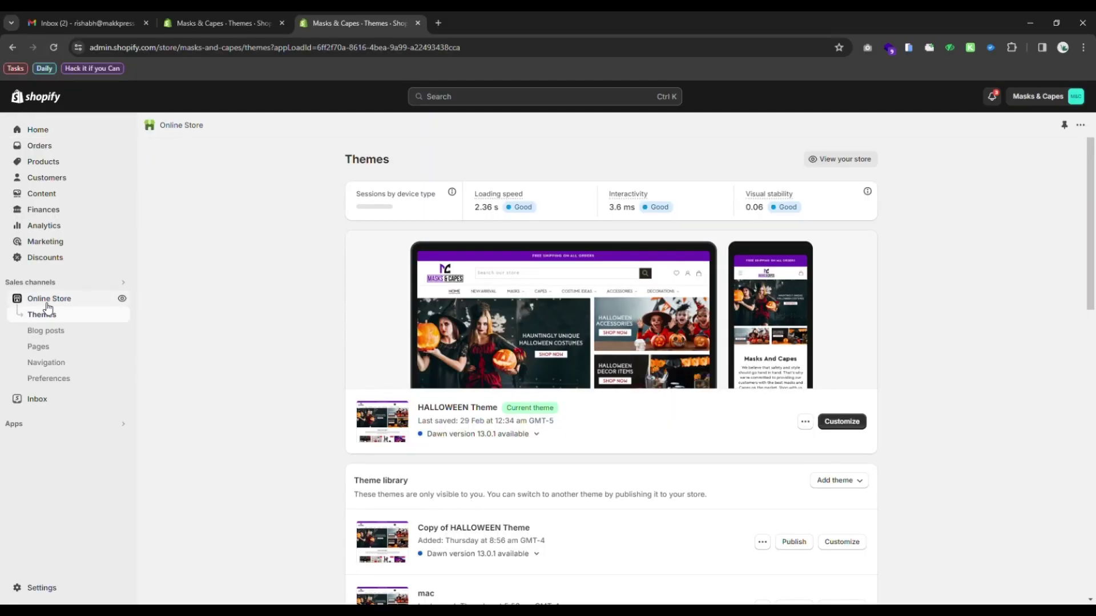
pyautogui.click(806, 425)
pyautogui.click(748, 535)
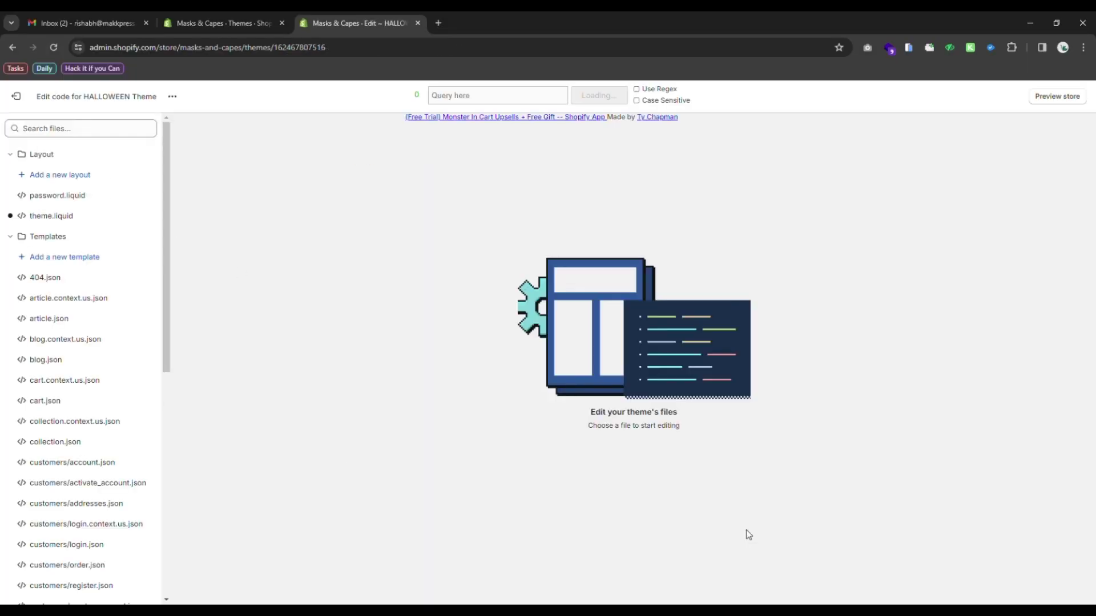
pyautogui.click(69, 218)
# - Paste the script into the head after the theme-color meta line and save theme.liquid
pyautogui.click(395, 254)
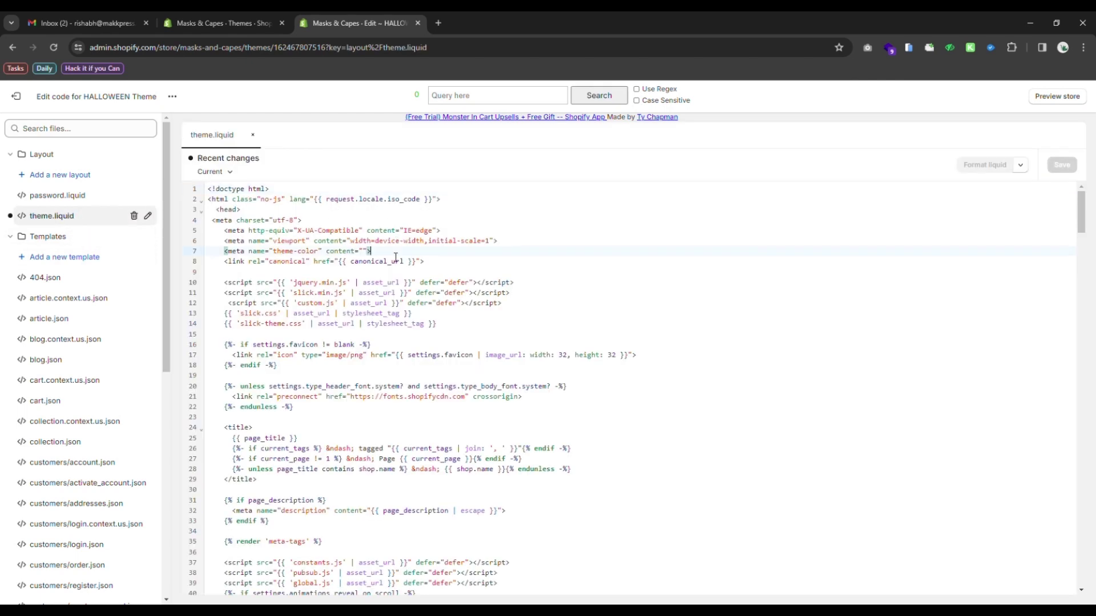
pyautogui.press('Return')
pyautogui.press('Return')
pyautogui.hotkey('ctrl', 'v')
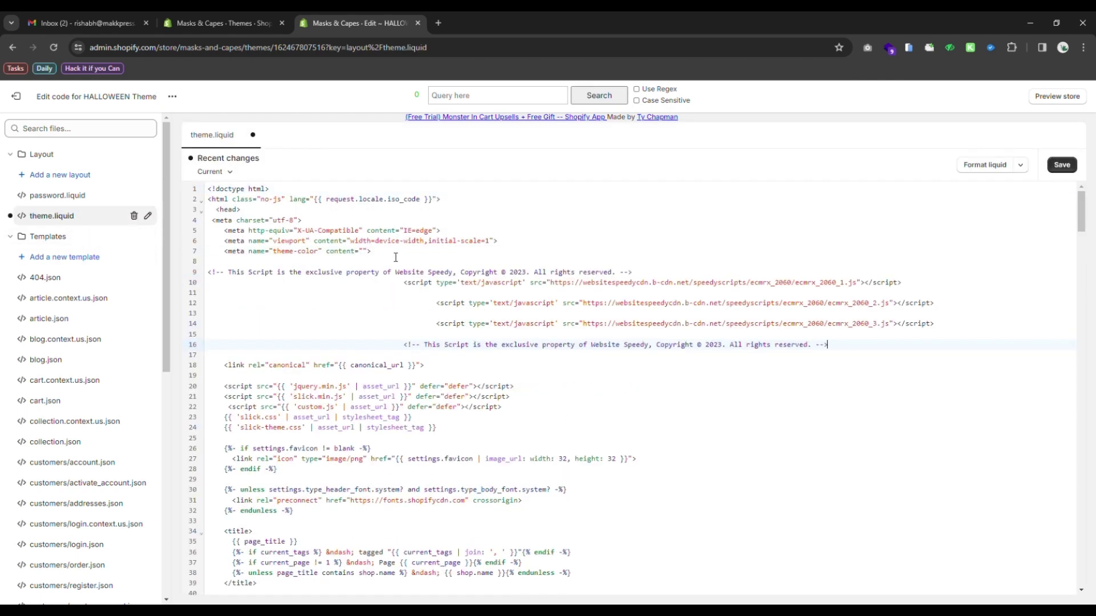
pyautogui.click(1063, 165)
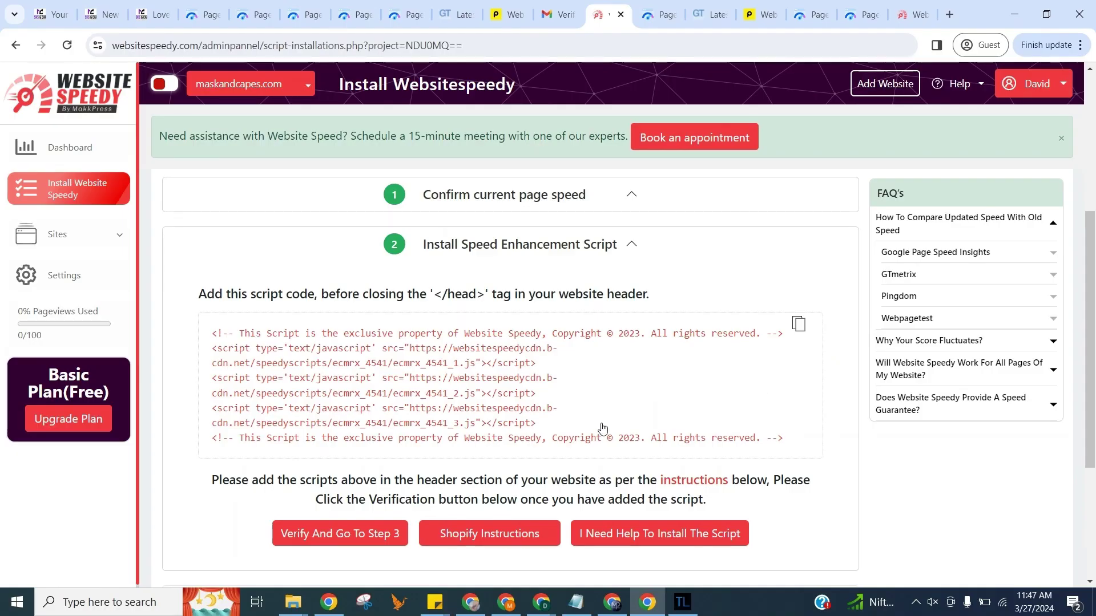
# - Verify the script installation and analyse the updated speed scores for the three URLs
pyautogui.click(354, 531)
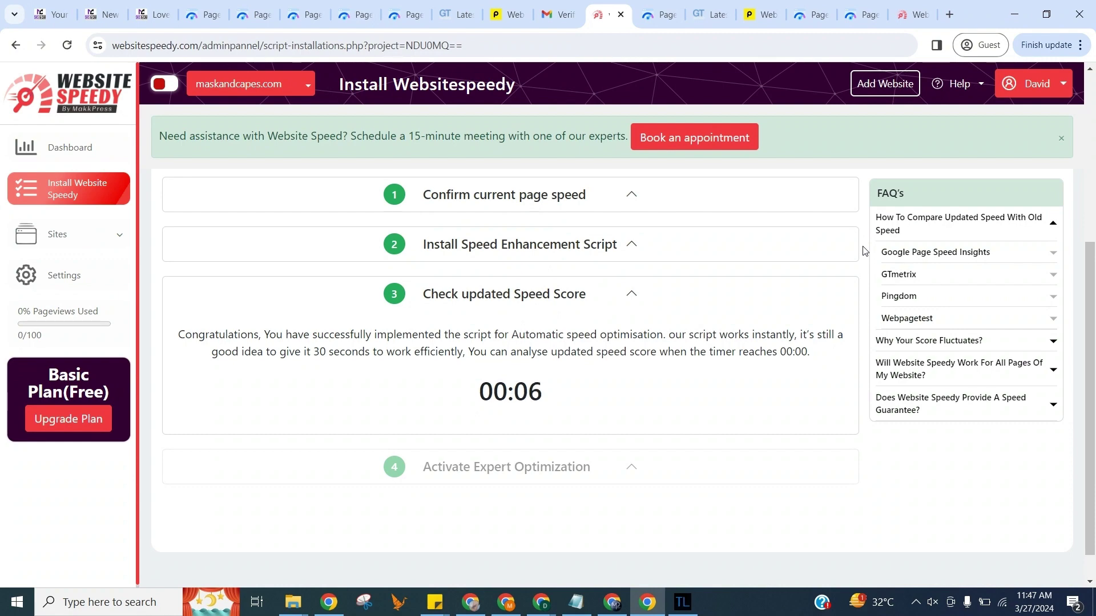
pyautogui.click(546, 447)
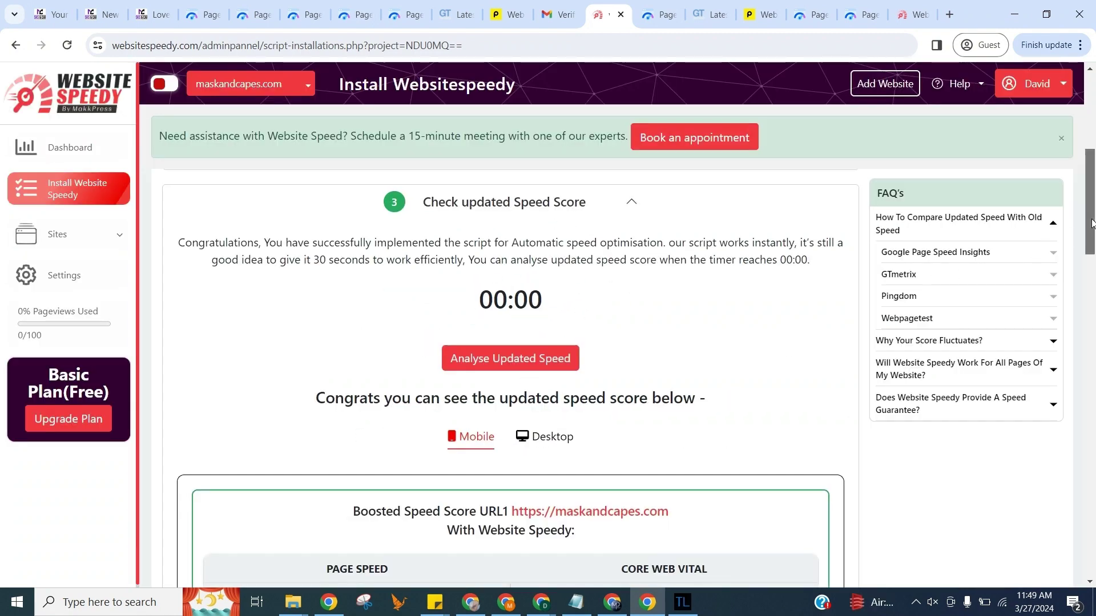
pyautogui.moveTo(1092, 222); pyautogui.dragTo(663, 17)
# - Review the PageSpeed Insights, GTmetrix and Pingdom reports for the optimized store
pyautogui.click(662, 16)
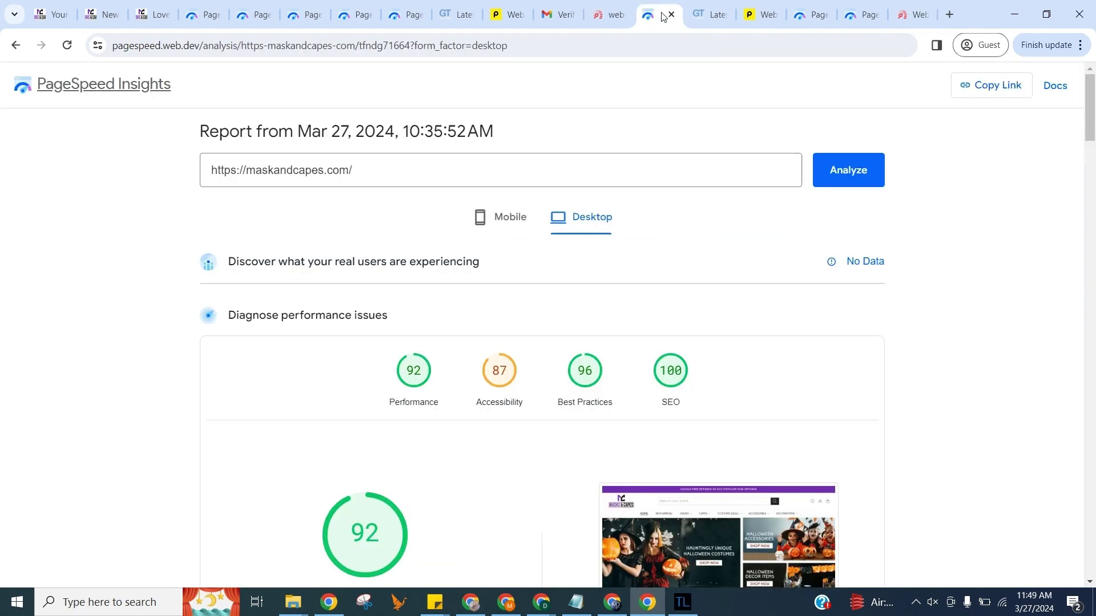
pyautogui.click(706, 15)
pyautogui.click(749, 16)
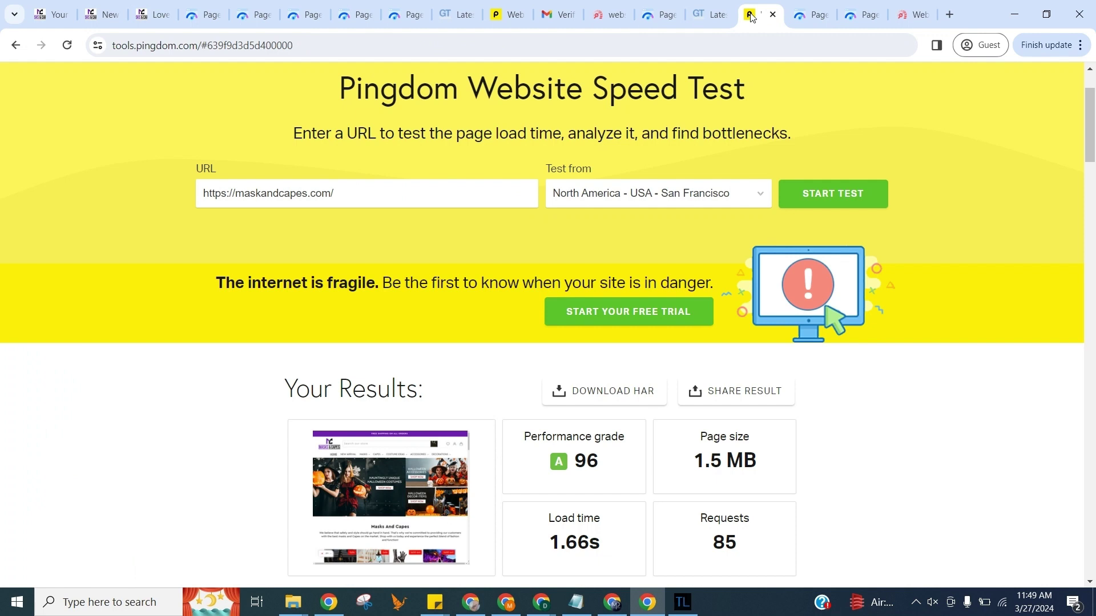
# - Run PageSpeed Insights on maskandcapes.com/?nospeedy, which scores Performance 68
pyautogui.click(807, 15)
pyautogui.click(657, 134)
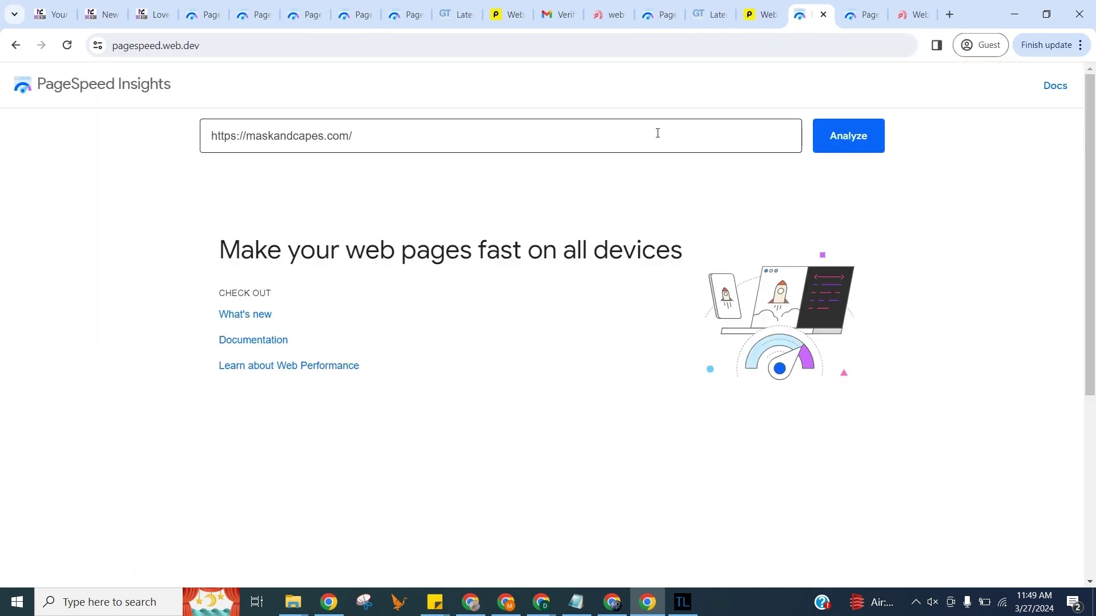
pyautogui.write('?nospeedy')
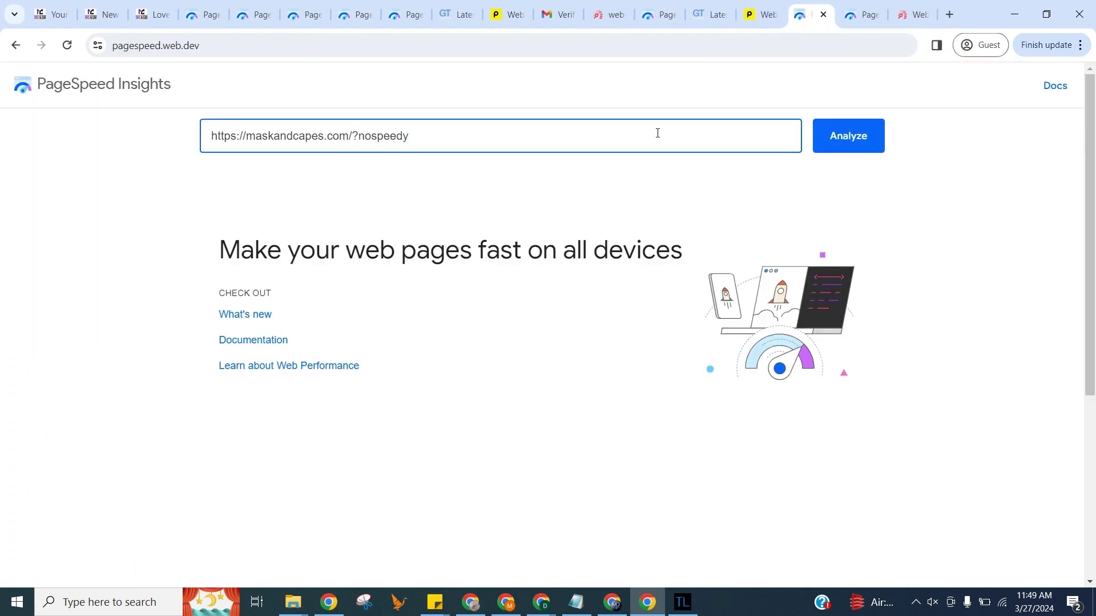
pyautogui.press('Return')
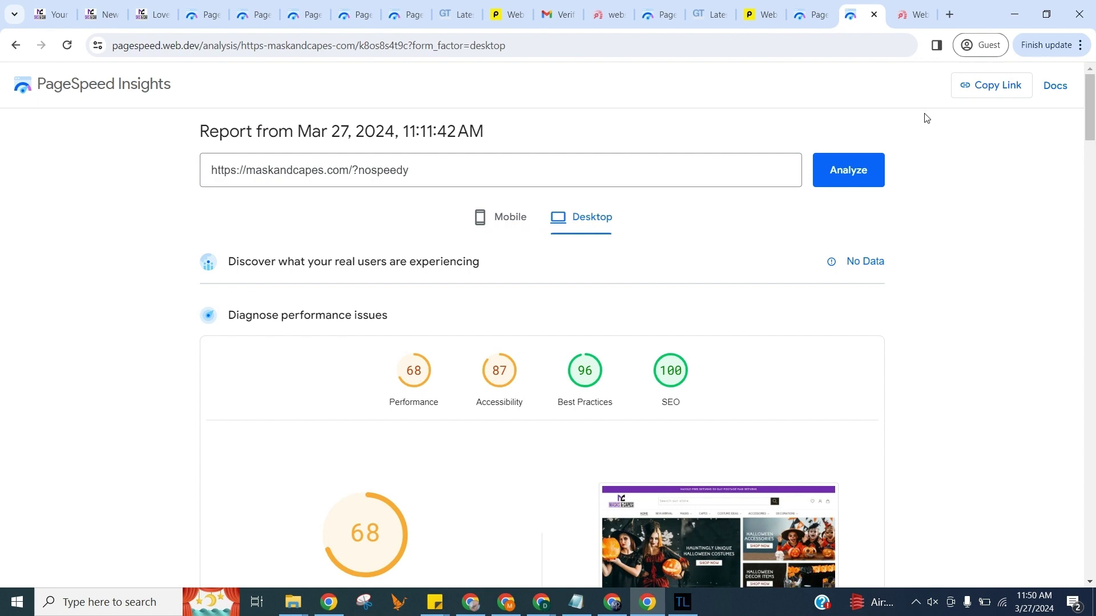
pyautogui.click(606, 15)
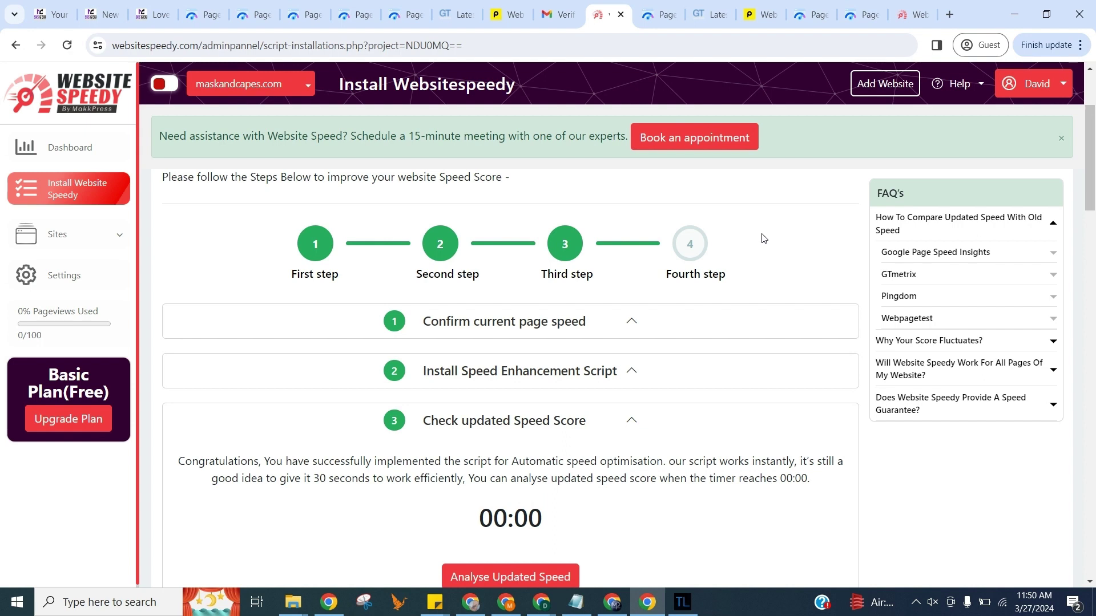
# - Expand the Sites section in the Website Speedy sidebar
pyautogui.click(117, 235)
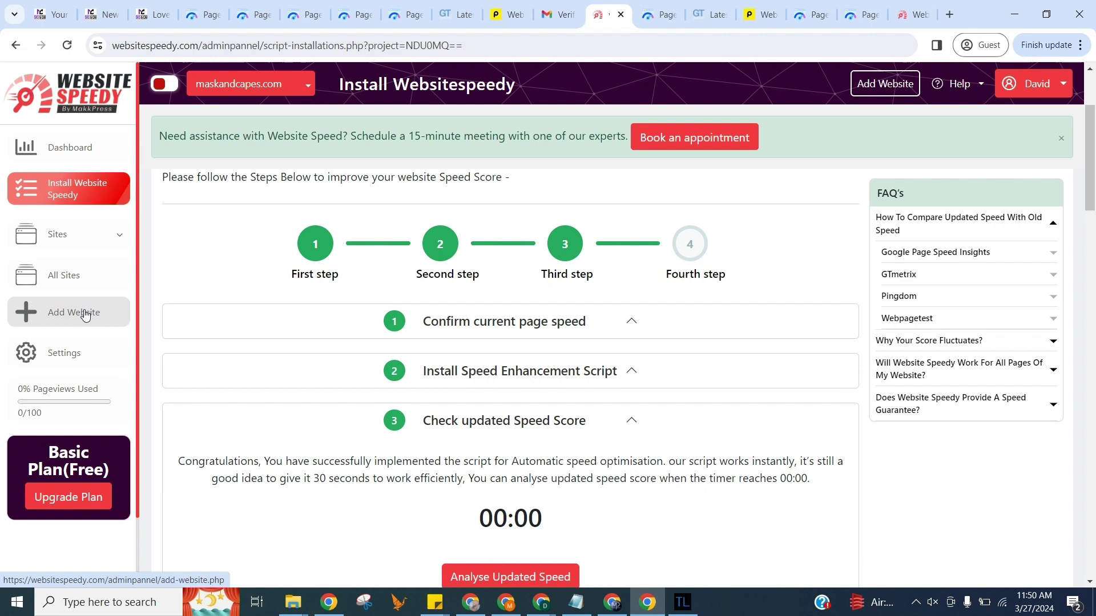